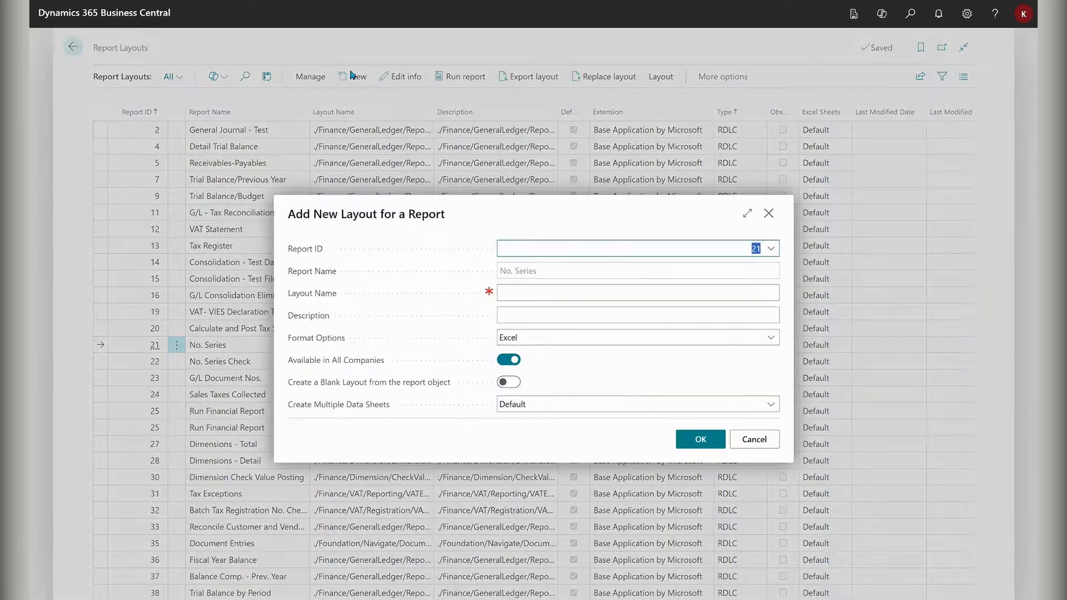
# Create a Word layout named "No series Word" for report 21 from a blank layout based on the report object.
pyautogui.click(506, 291)
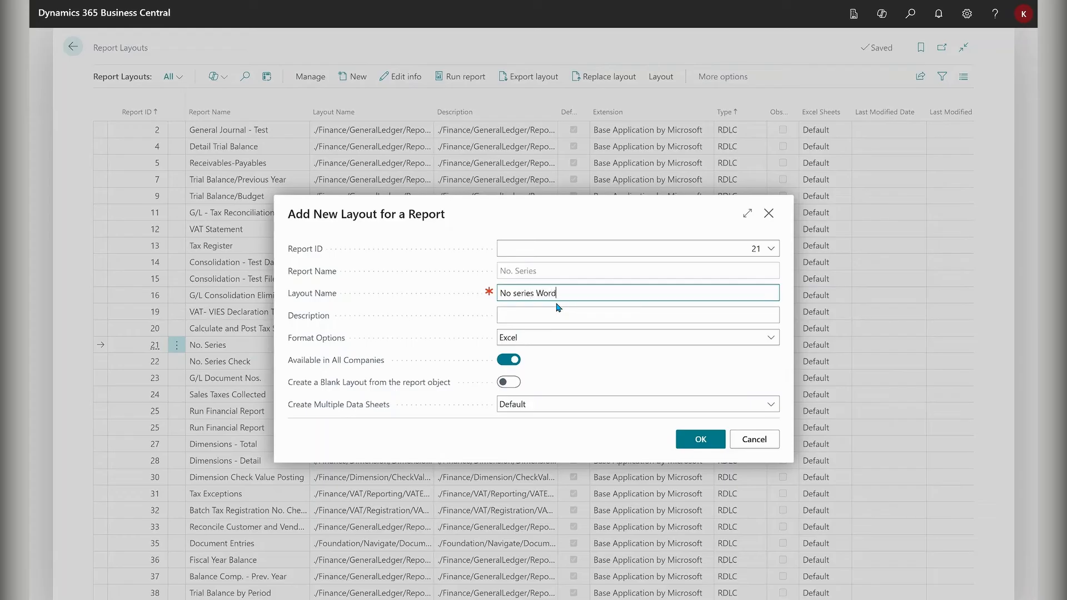
pyautogui.click(556, 340)
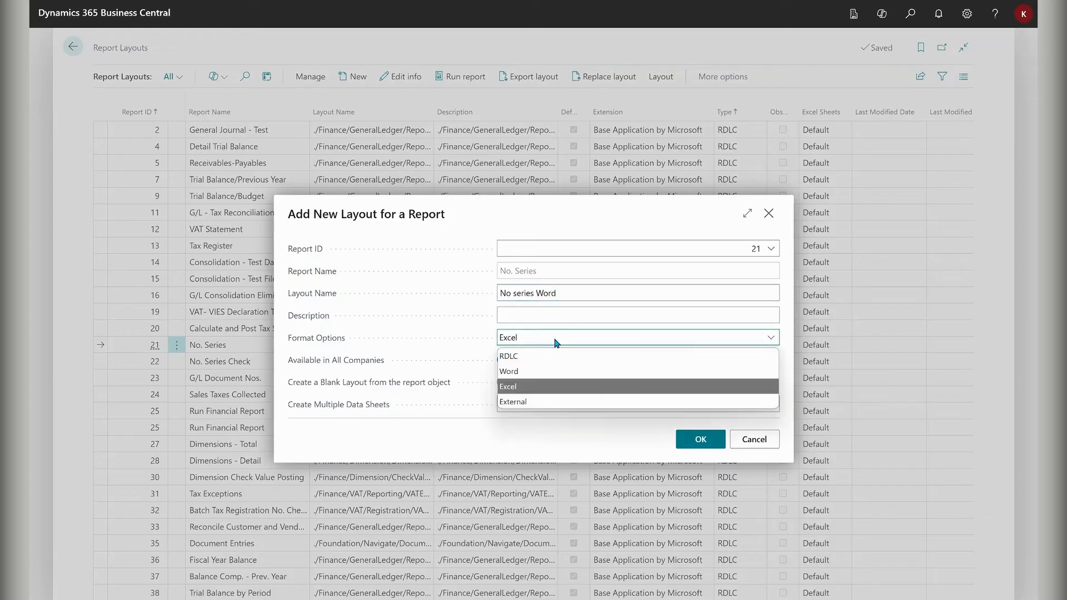
pyautogui.click(523, 368)
pyautogui.click(507, 382)
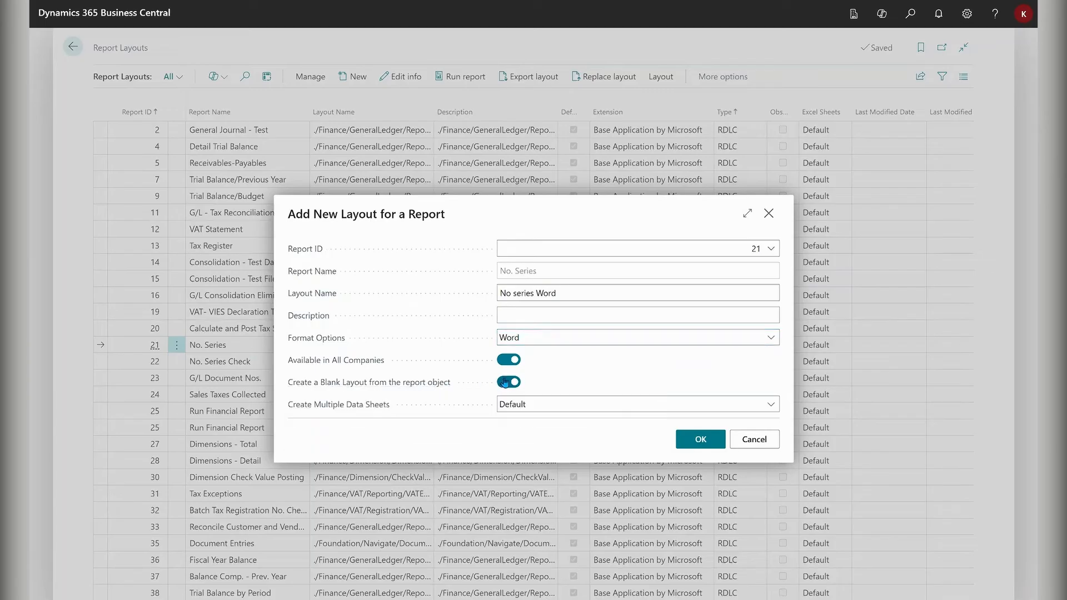
pyautogui.click(701, 440)
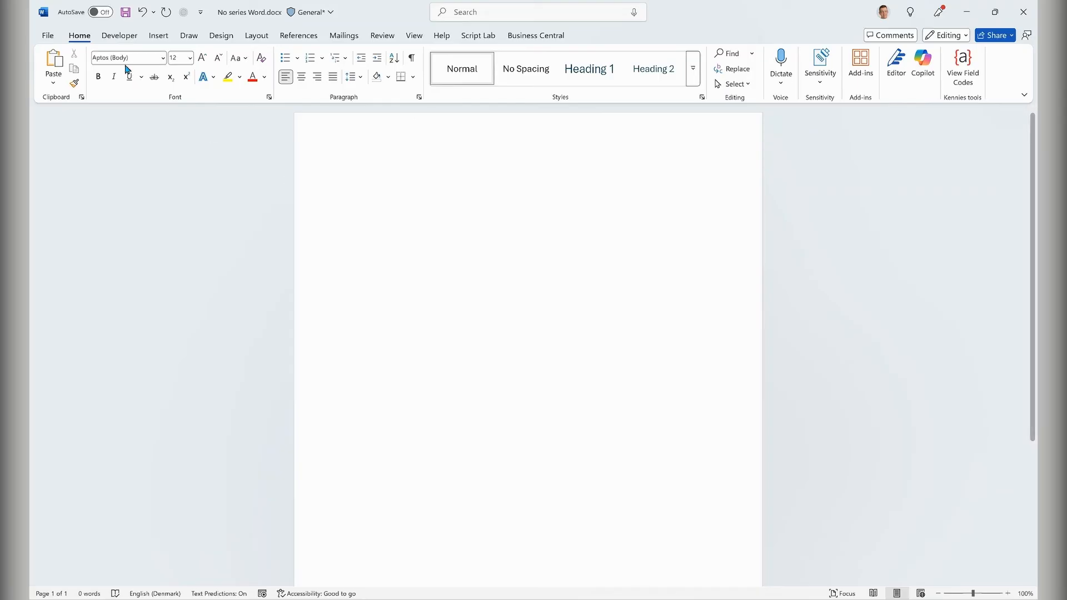
# In Word, show the layout's XML mapping for urn:microsoft-dynamics-nav/reports/No_Series/21/ and look through its No_Series fields.
pyautogui.click(118, 37)
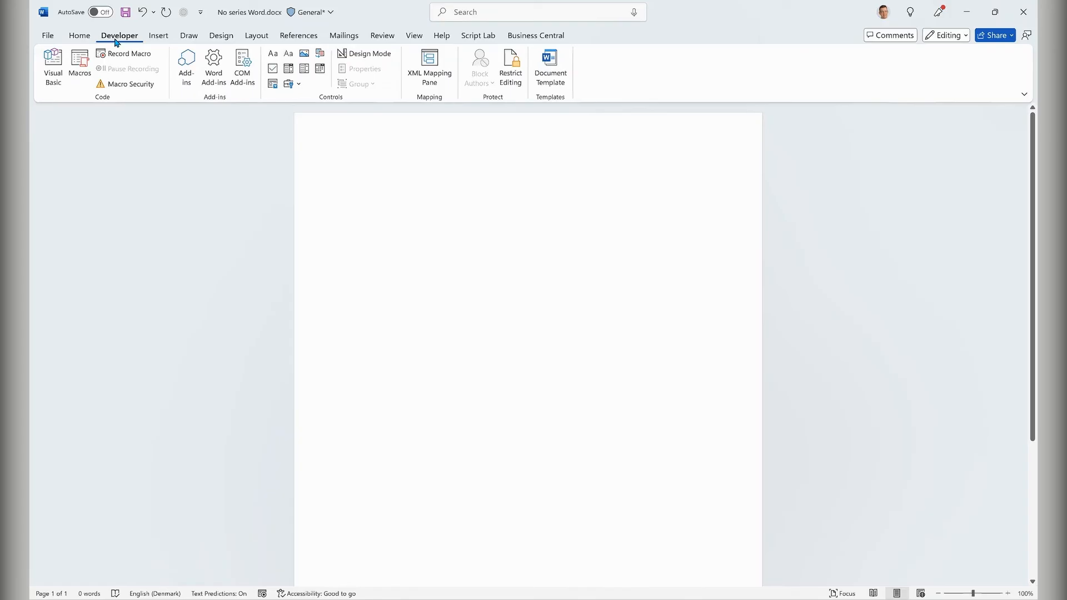
pyautogui.click(432, 63)
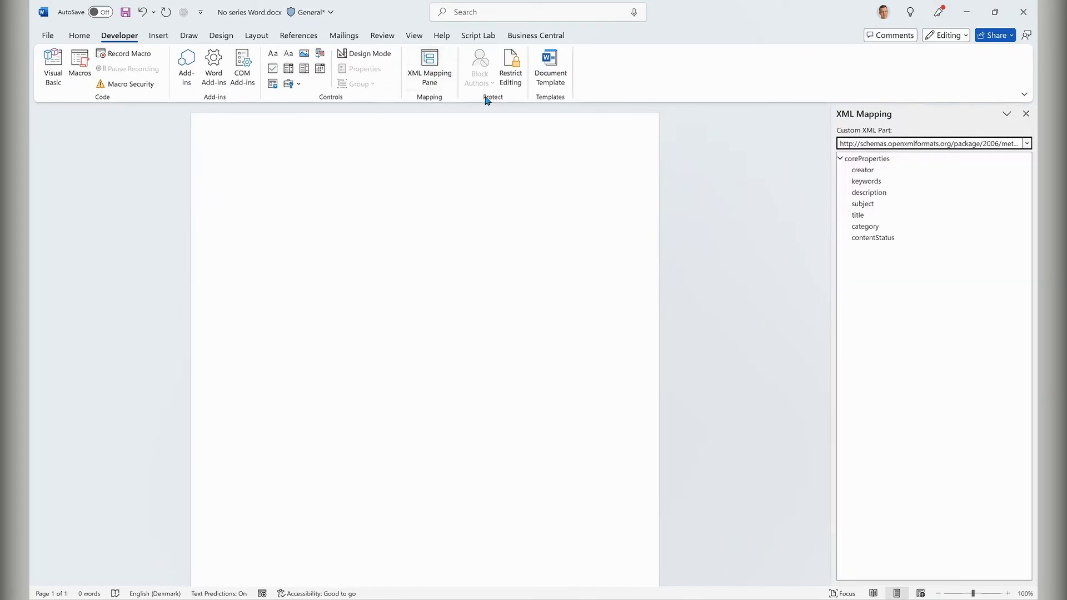
pyautogui.click(1028, 143)
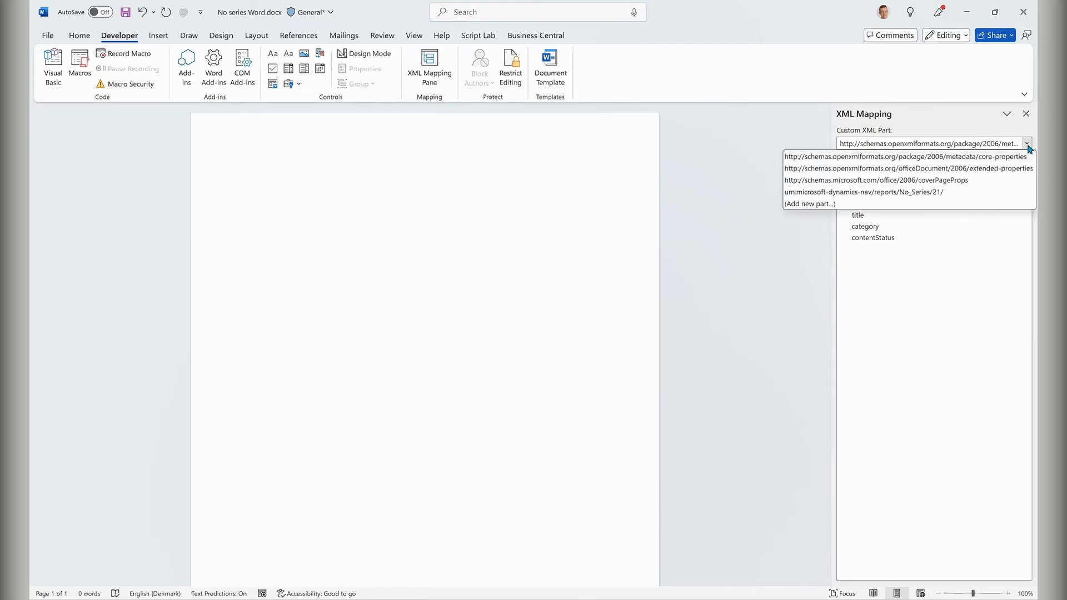
pyautogui.click(912, 192)
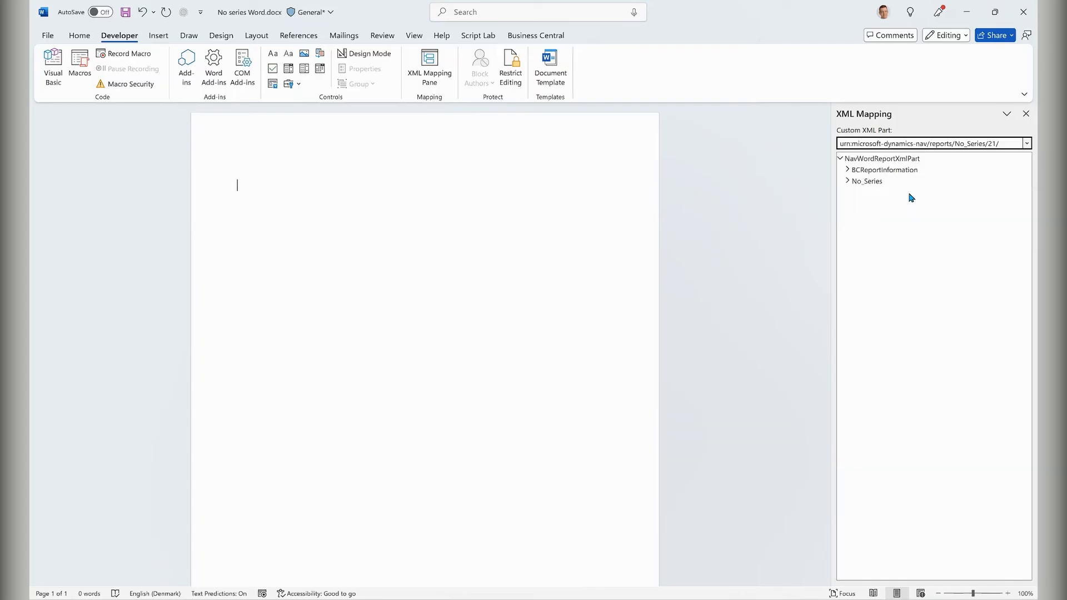
pyautogui.click(849, 183)
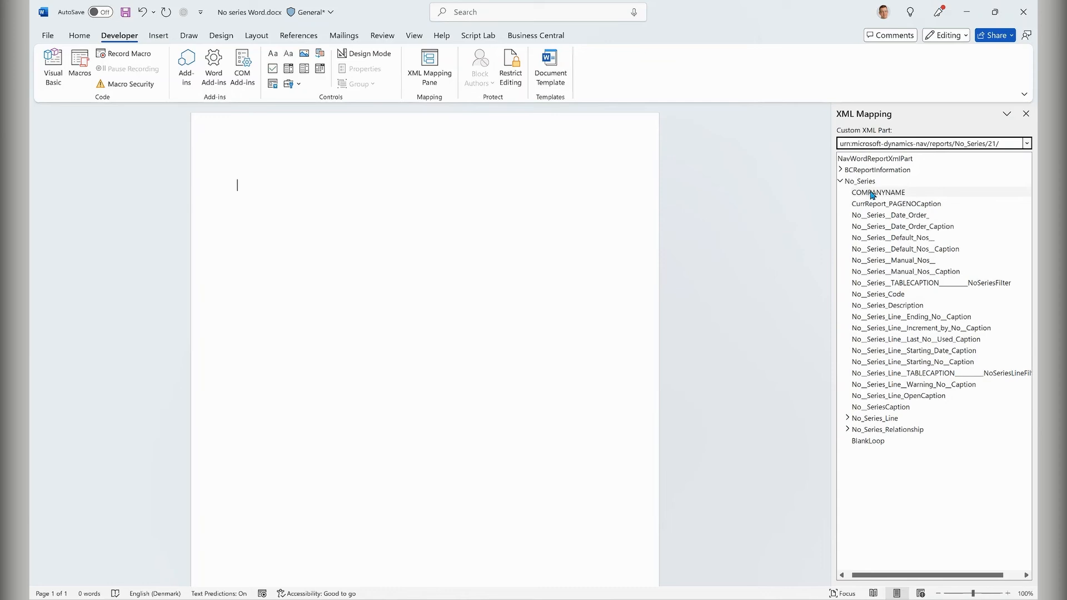
pyautogui.click(840, 181)
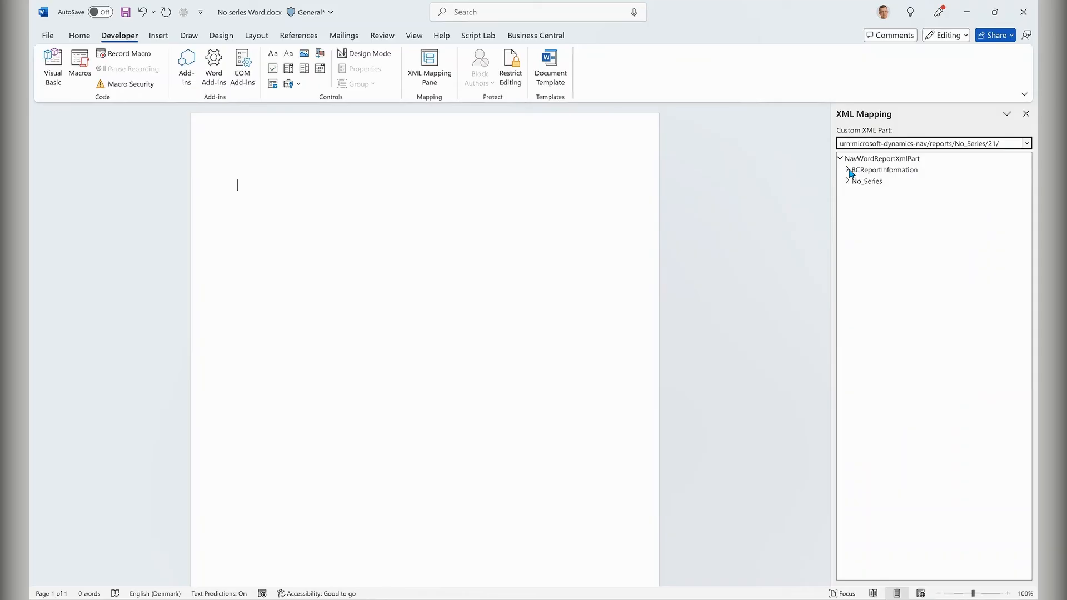
# Insert the ReportName field from ReportMetadata as a plain text content control and start a new line below it.
pyautogui.click(848, 170)
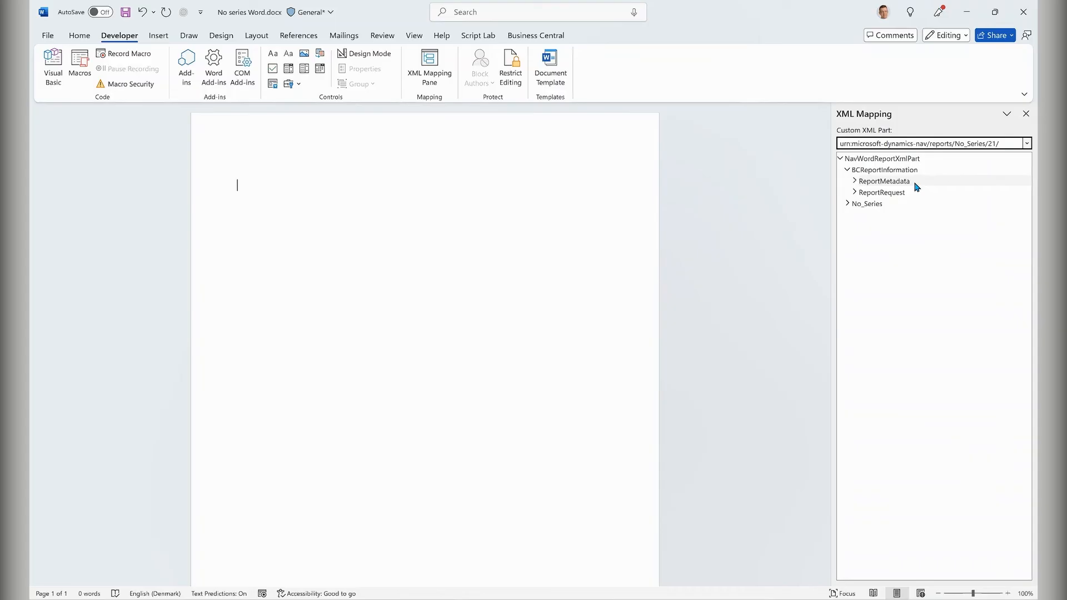
pyautogui.click(855, 181)
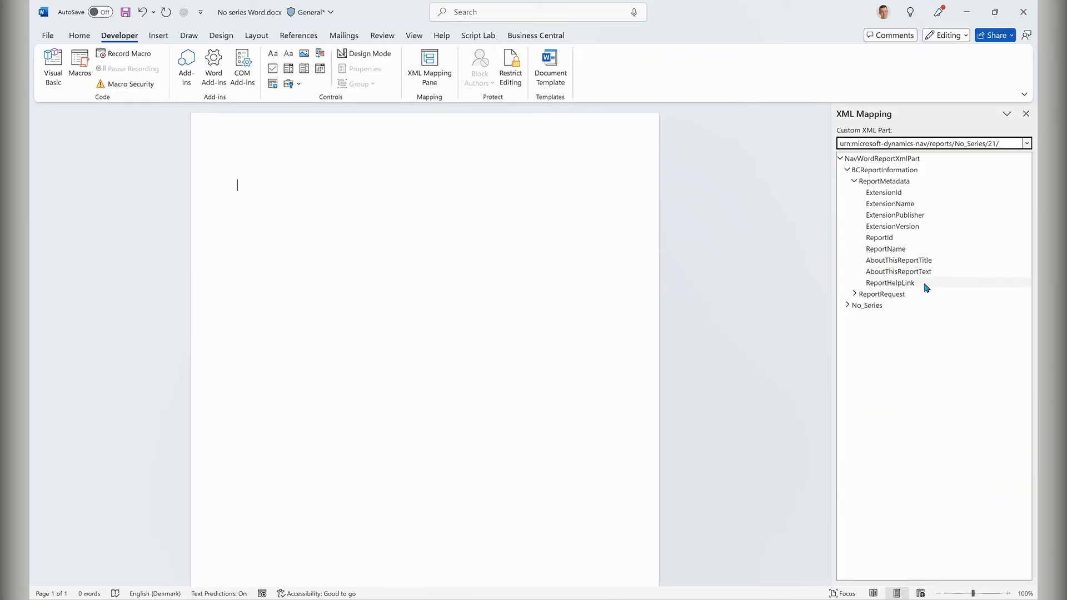
pyautogui.click(903, 251)
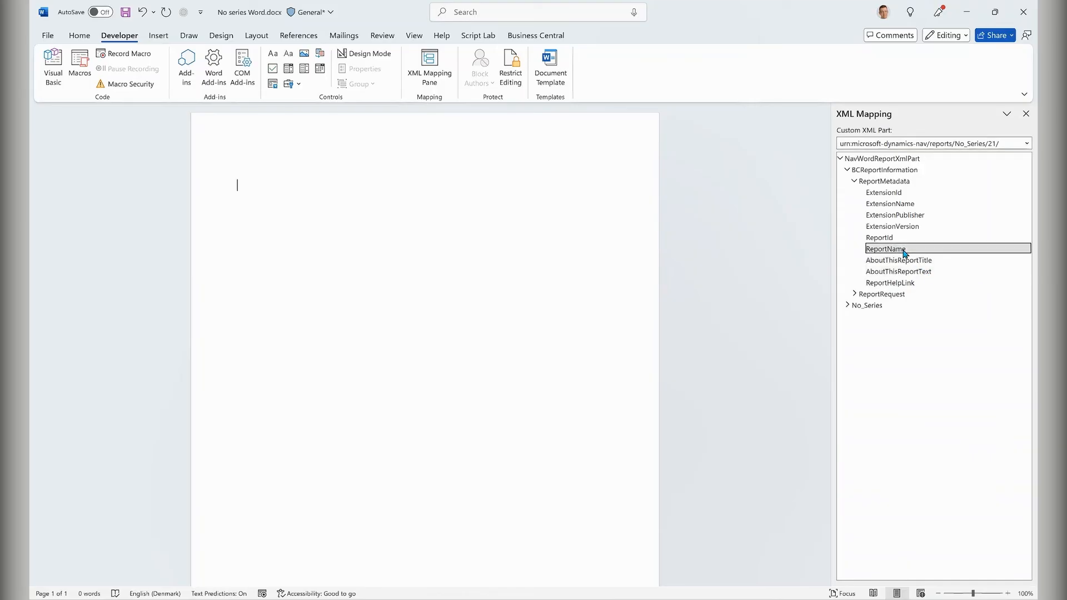
pyautogui.rightClick(903, 254)
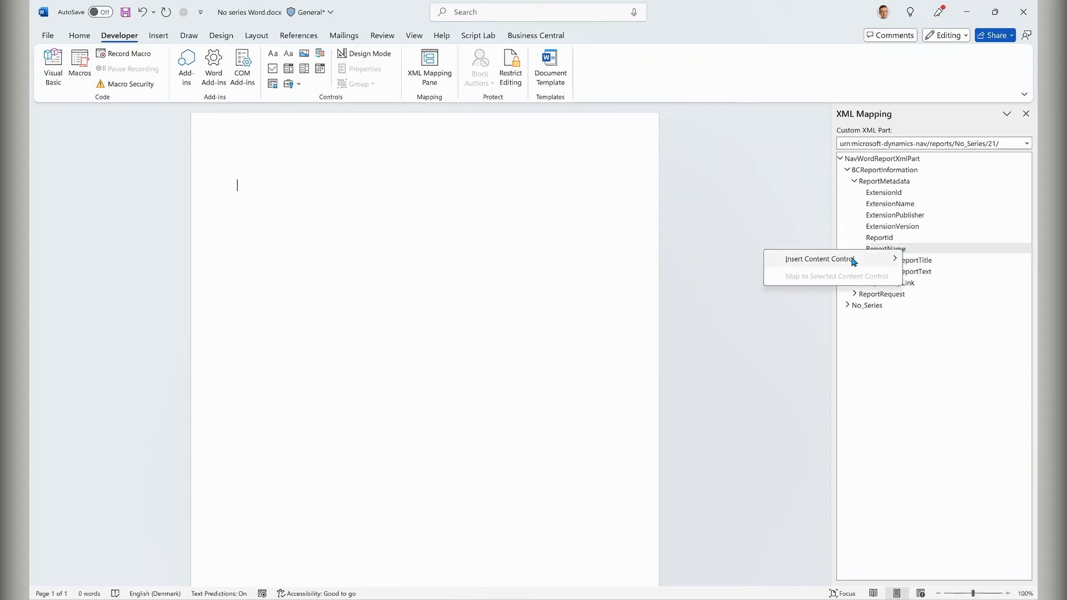
pyautogui.moveTo(854, 260)
pyautogui.click(939, 281)
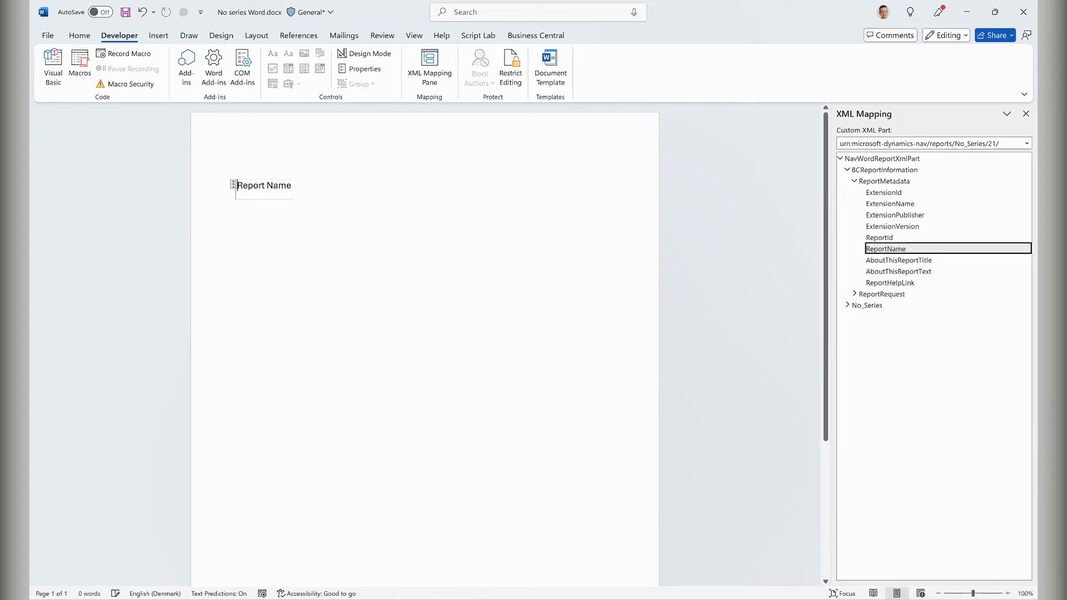
pyautogui.press('Return')
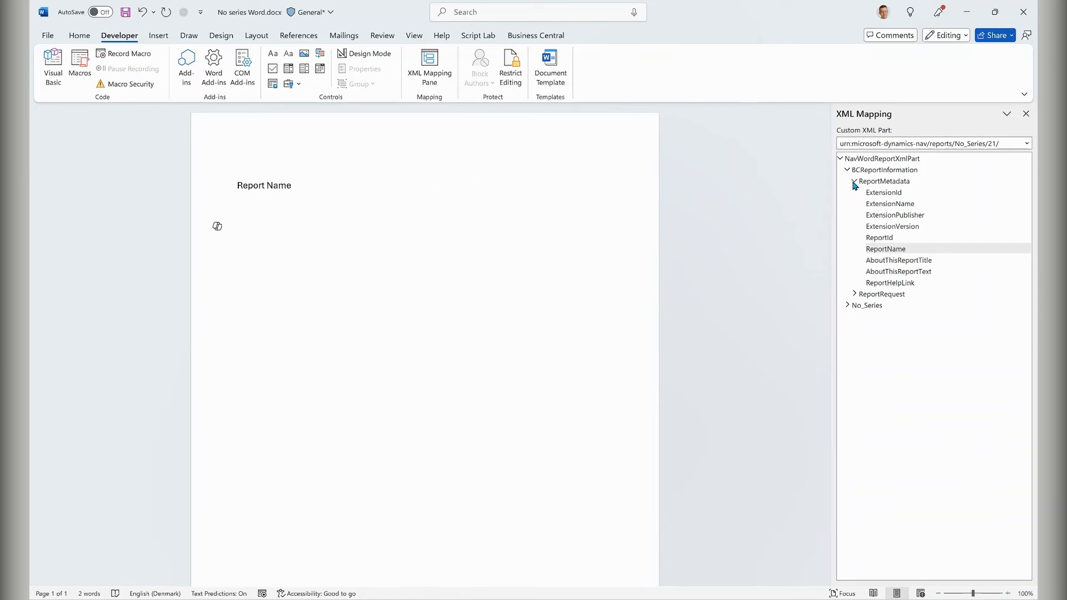
# Insert the Year field from the ReportRequest DateTimeValues as a plain text content control, with a new line after it.
pyautogui.click(855, 294)
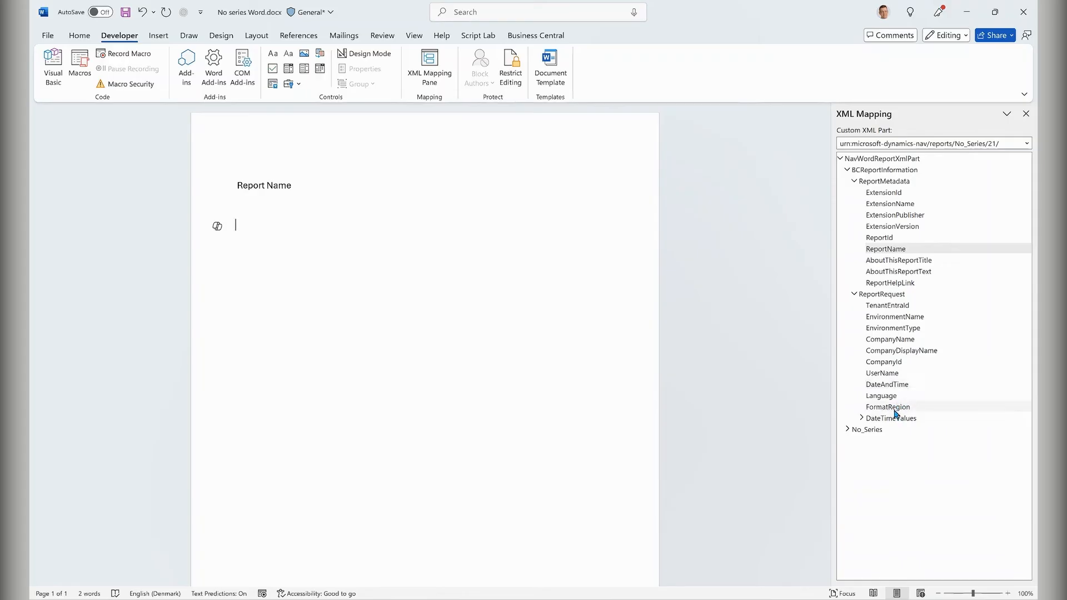
pyautogui.click(863, 420)
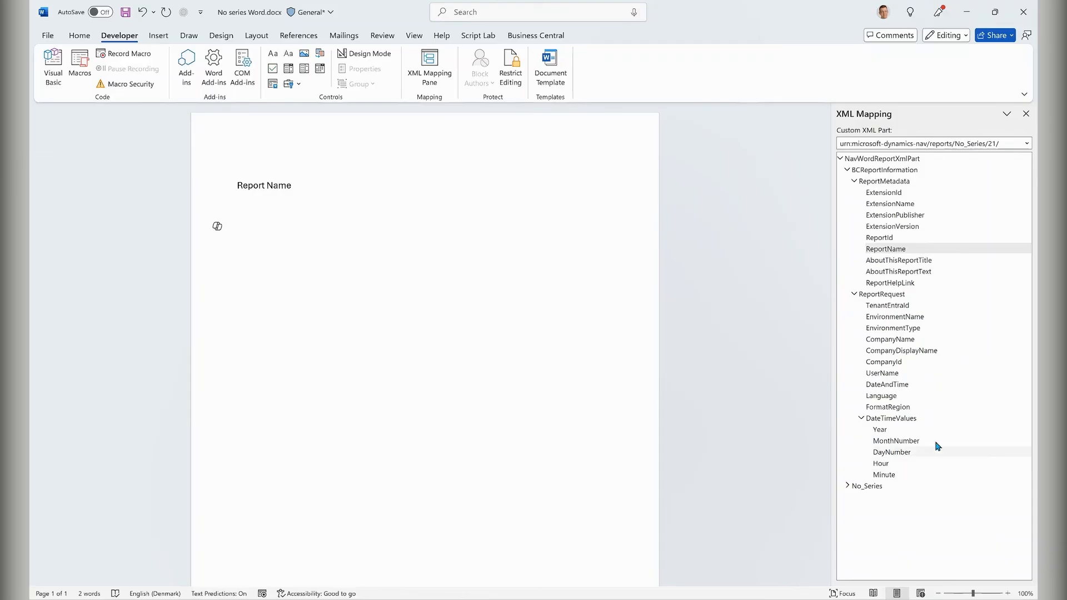
pyautogui.click(890, 429)
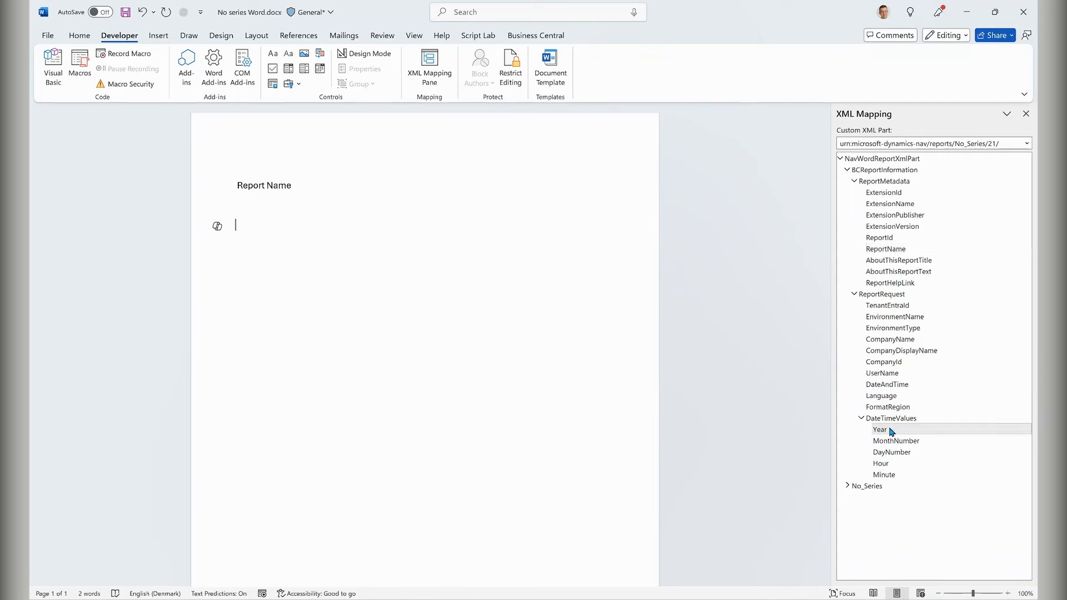
pyautogui.rightClick(889, 430)
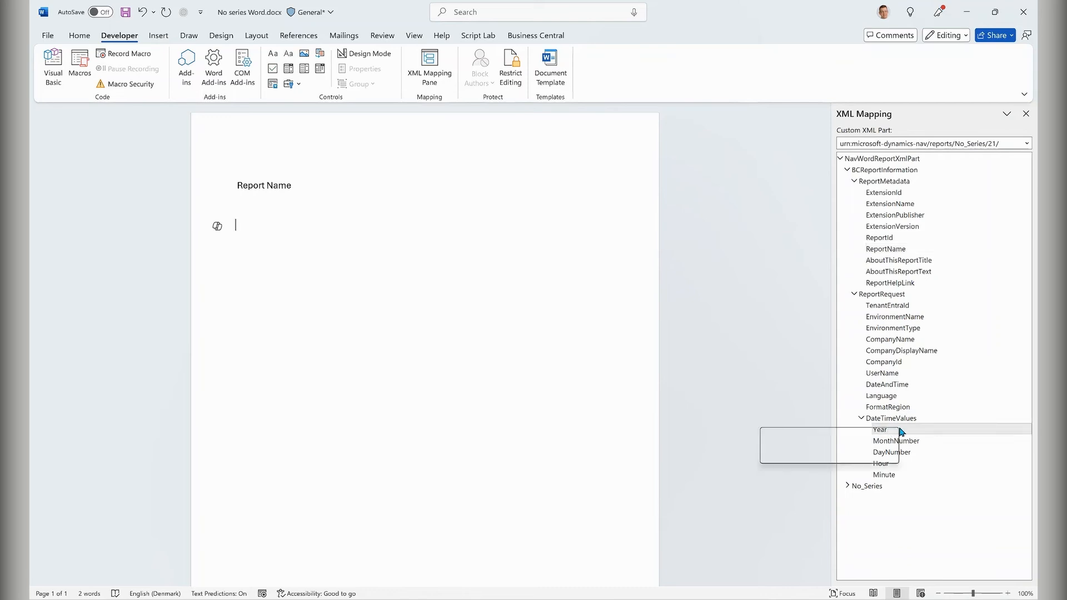
pyautogui.moveTo(891, 436)
pyautogui.click(947, 454)
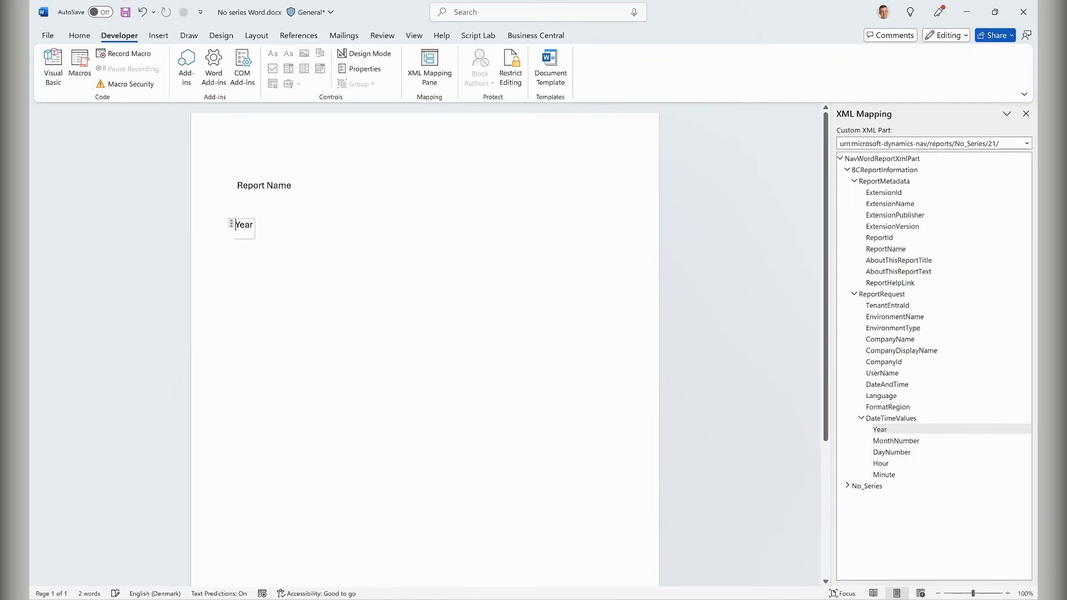
pyautogui.press('End')
pyautogui.press('Return')
pyautogui.press('Return')
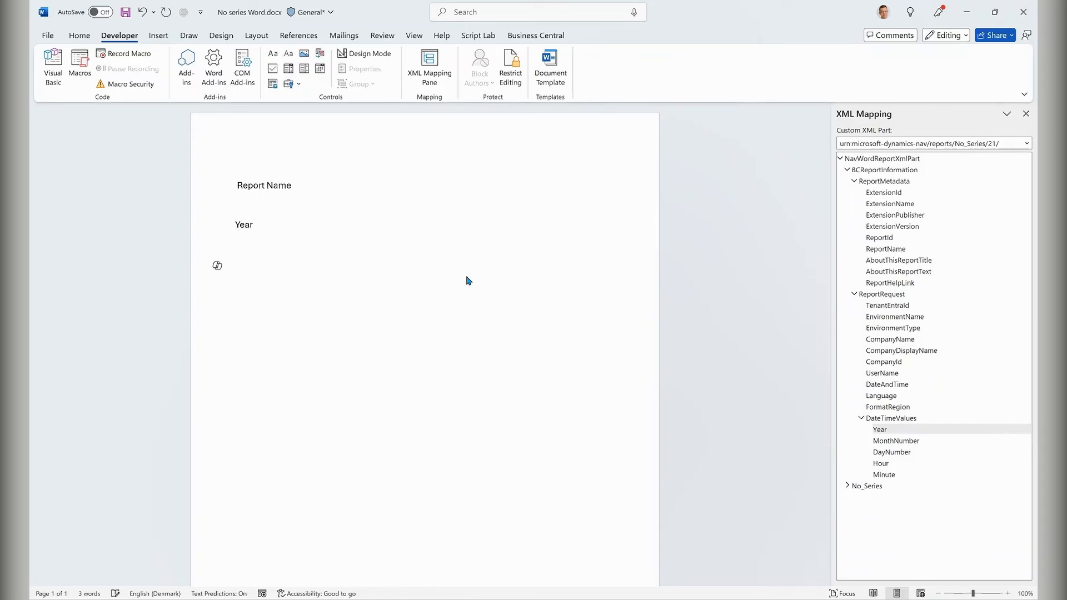
# Add the MonthNumber field below Year as a plain text content control, followed by a new line.
pyautogui.rightClick(905, 443)
pyautogui.moveTo(840, 457)
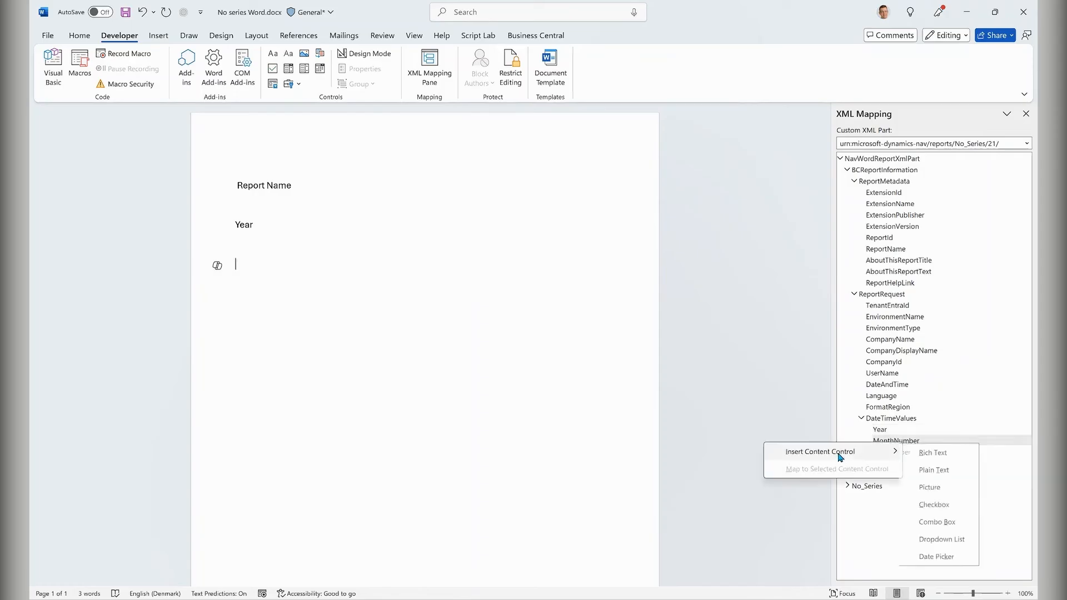
pyautogui.click(928, 470)
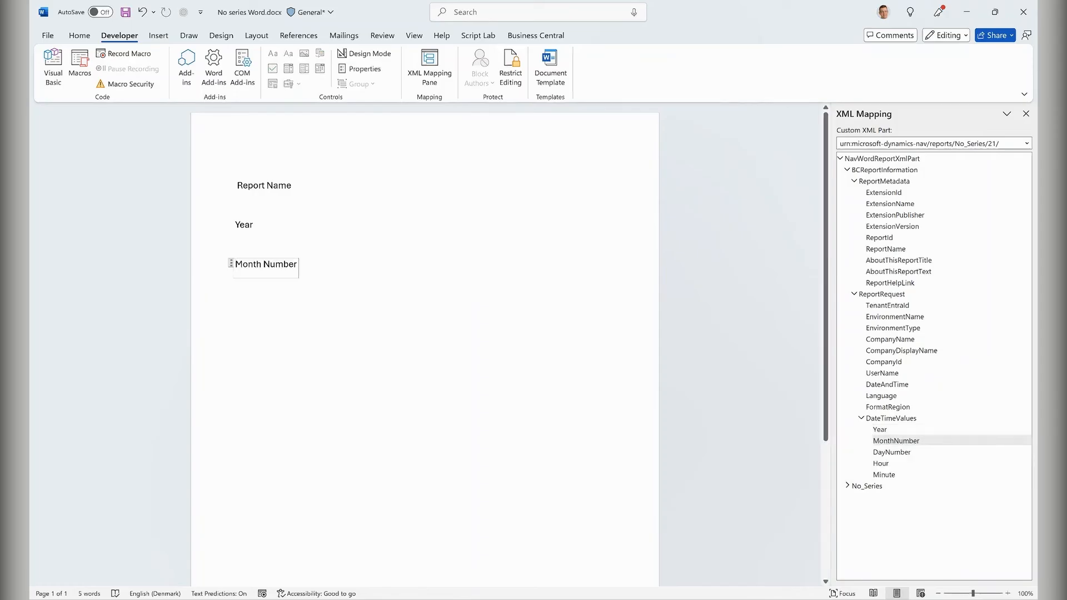
pyautogui.press('Return')
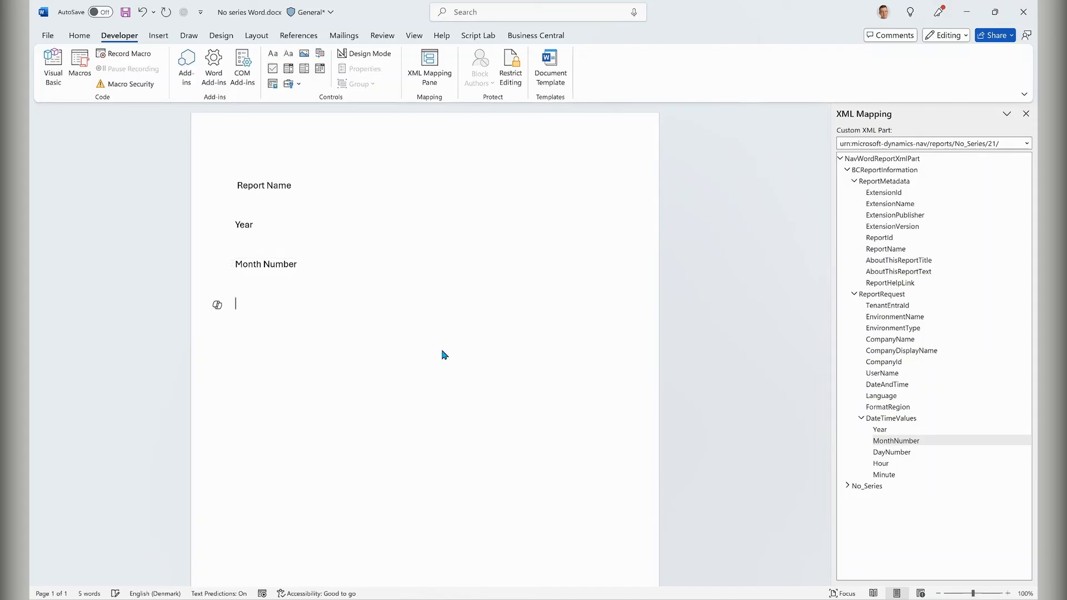
# Add the DayNumber field below Month Number as a plain text content control, followed by a new line.
pyautogui.rightClick(909, 458)
pyautogui.moveTo(878, 464)
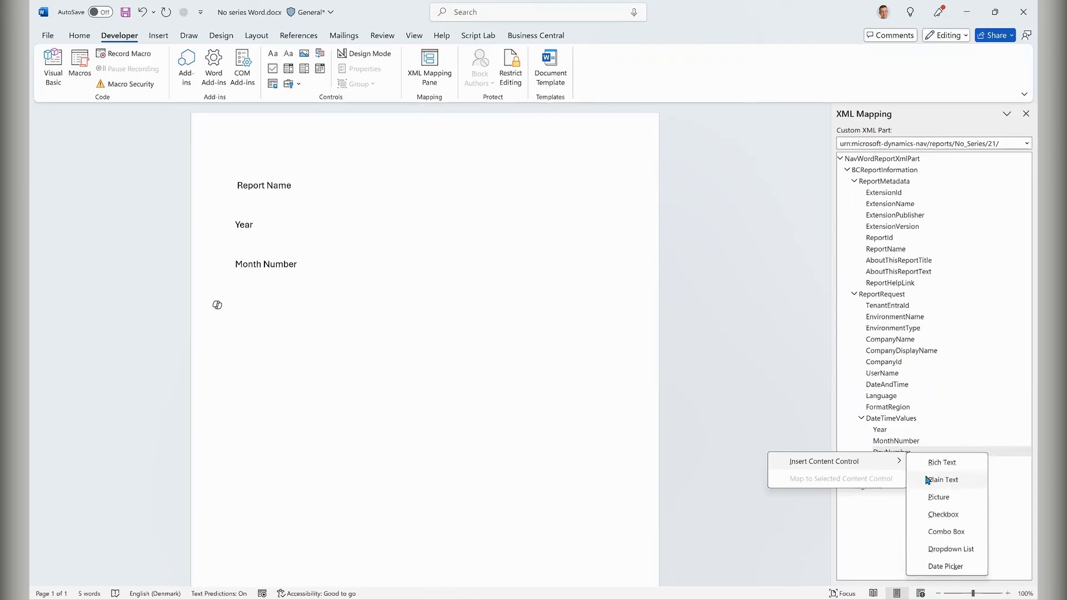
pyautogui.click(948, 481)
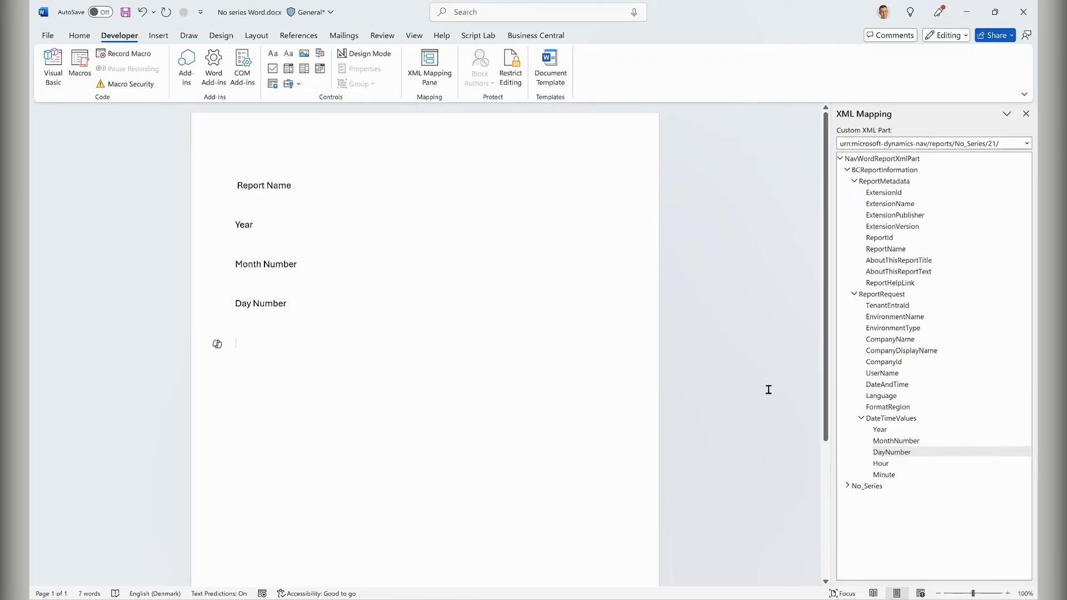
# Insert the CompanyDisplayName field from ReportRequest as a plain text content control below Day Number, with a new line after it.
pyautogui.click(905, 352)
pyautogui.rightClick(904, 351)
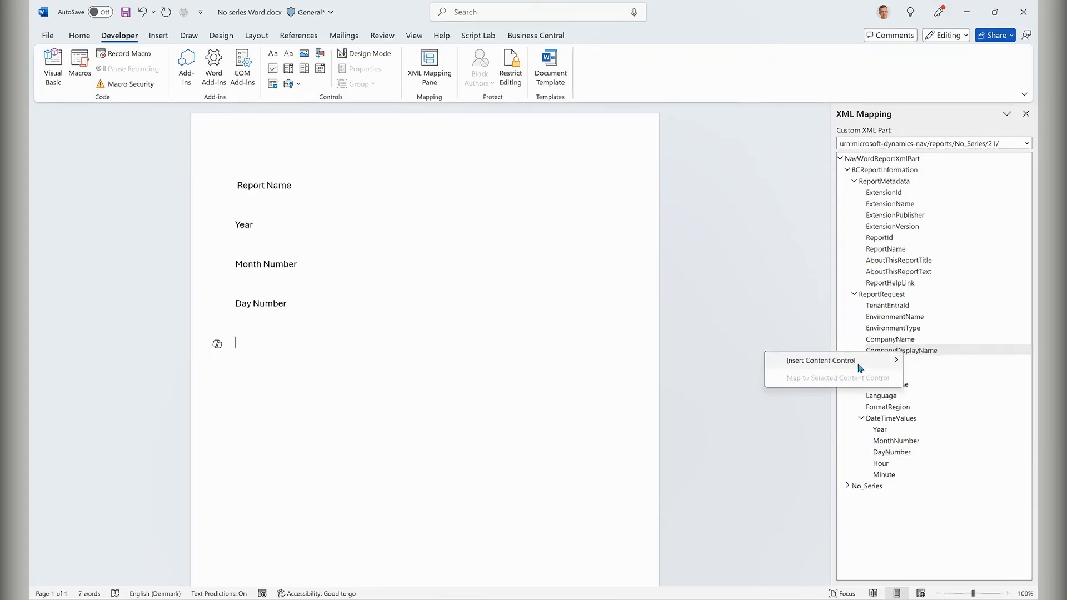
pyautogui.moveTo(860, 368)
pyautogui.click(942, 383)
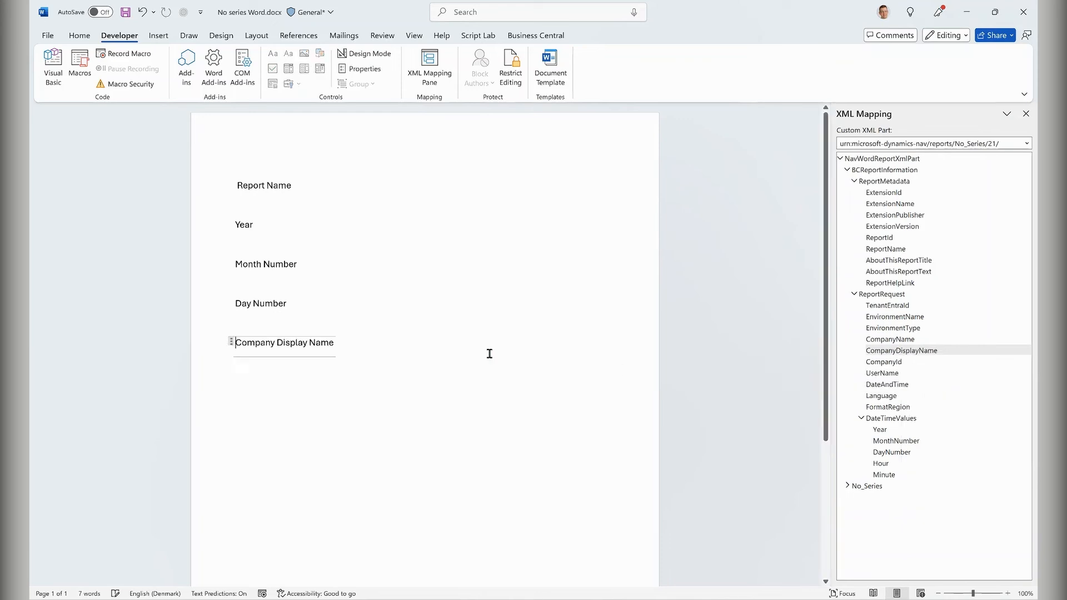
pyautogui.click(491, 352)
pyautogui.press('Return')
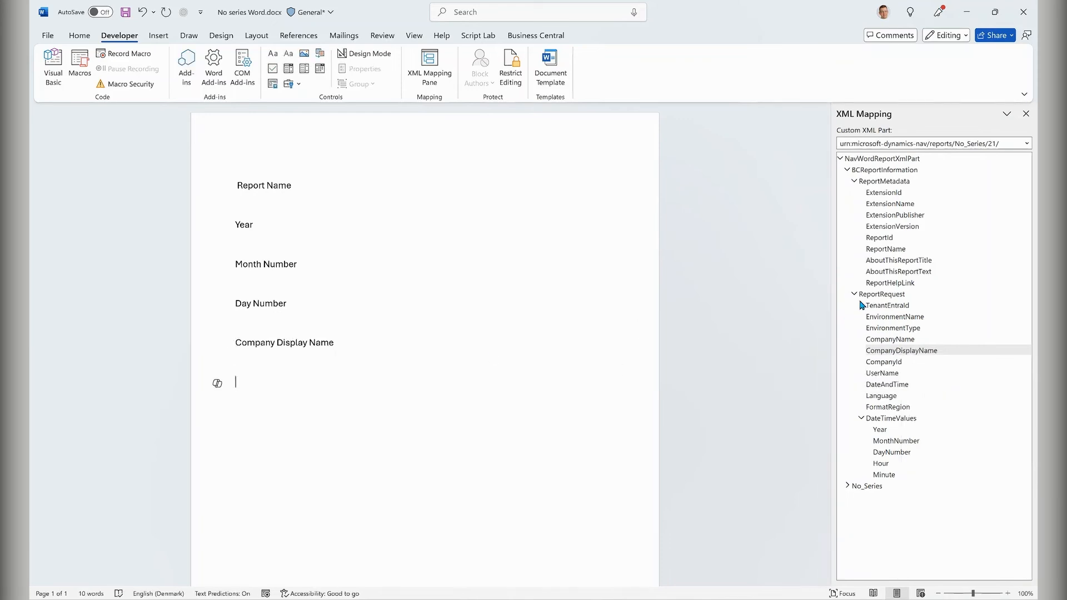
# Examine the No_Series dataset fields available in the XML mapping alongside the report information fields.
pyautogui.click(848, 487)
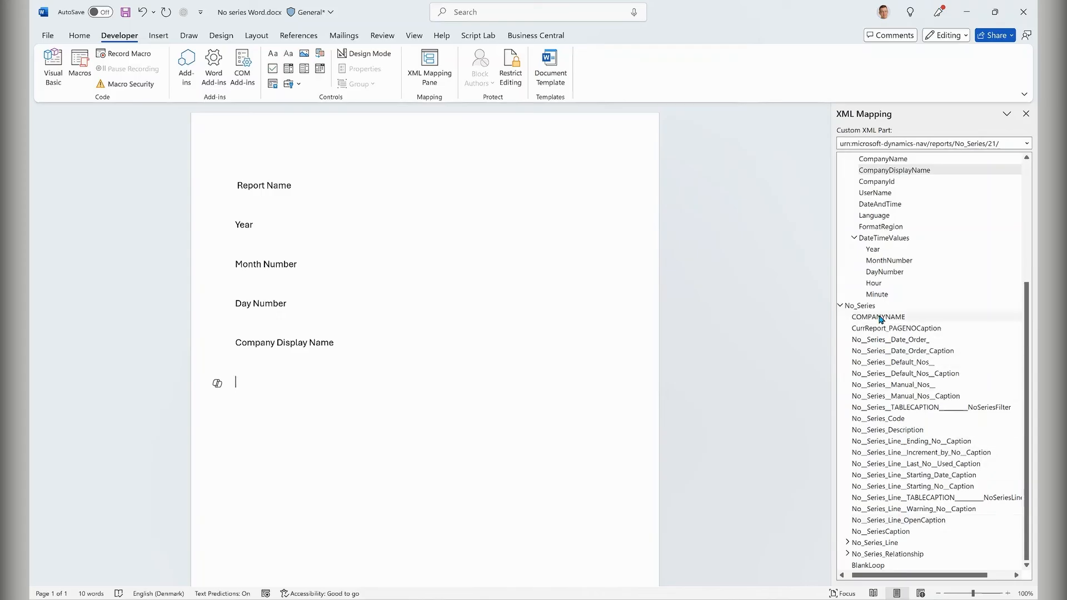
pyautogui.click(841, 306)
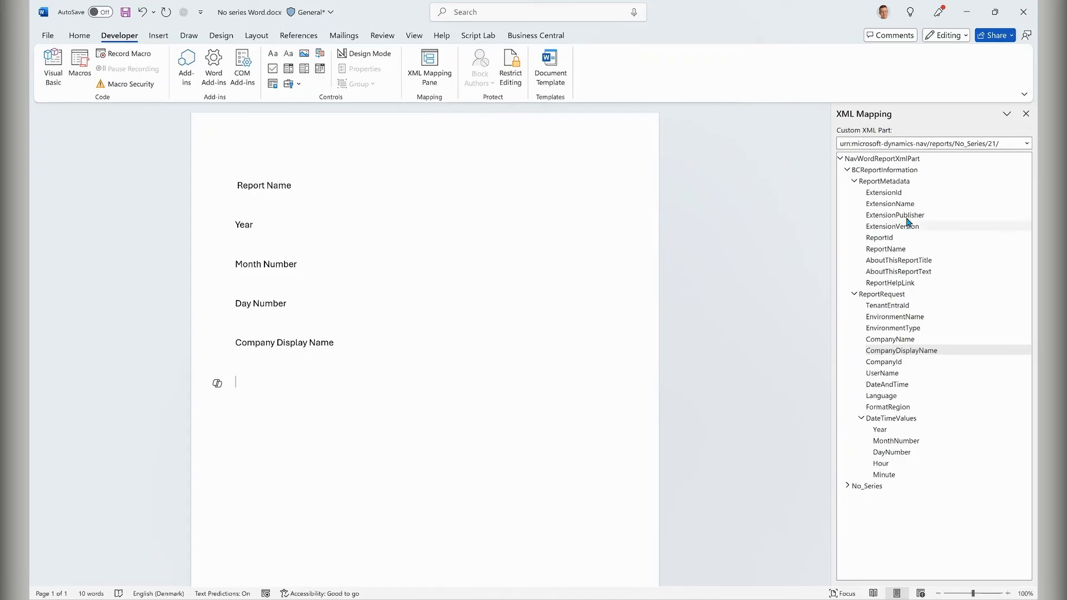
pyautogui.click(451, 343)
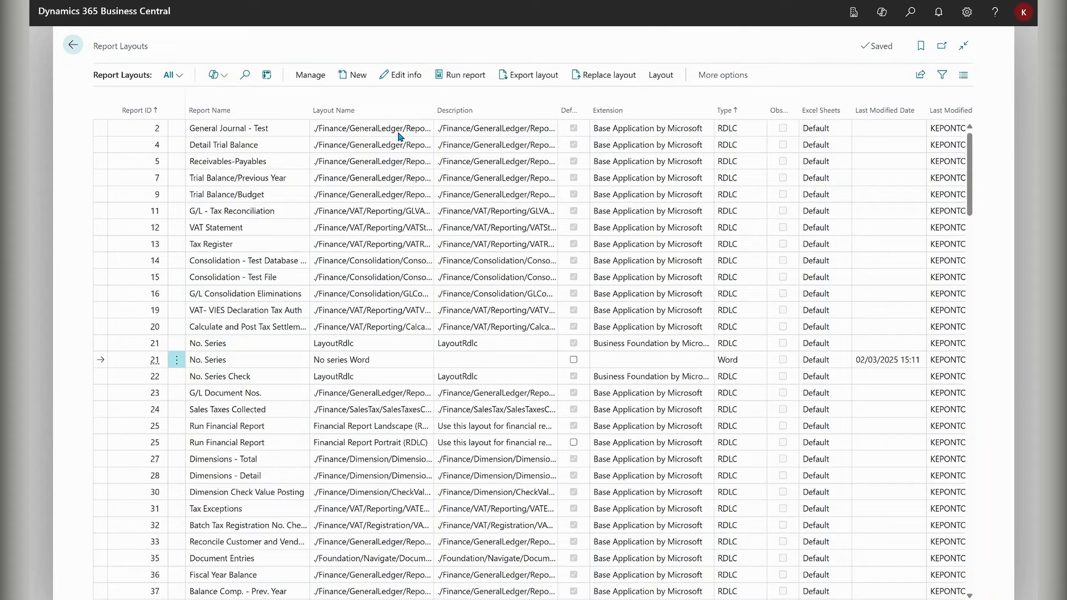
# In Business Central, replace the "No series Word" layout with the edited Word document and preview the No. Series report.
pyautogui.click(596, 75)
pyautogui.click(586, 355)
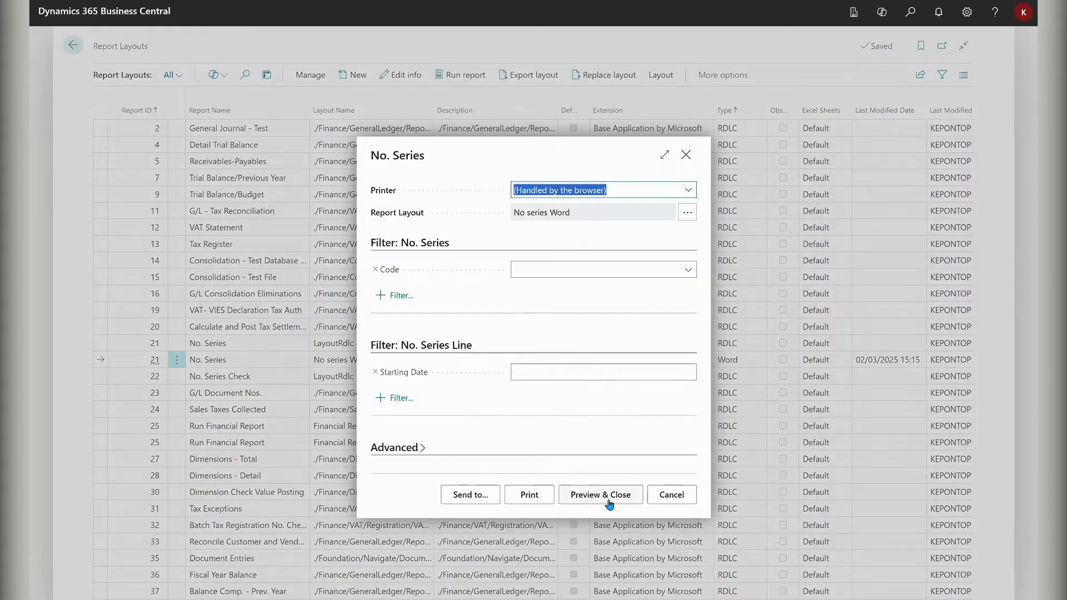
pyautogui.click(605, 500)
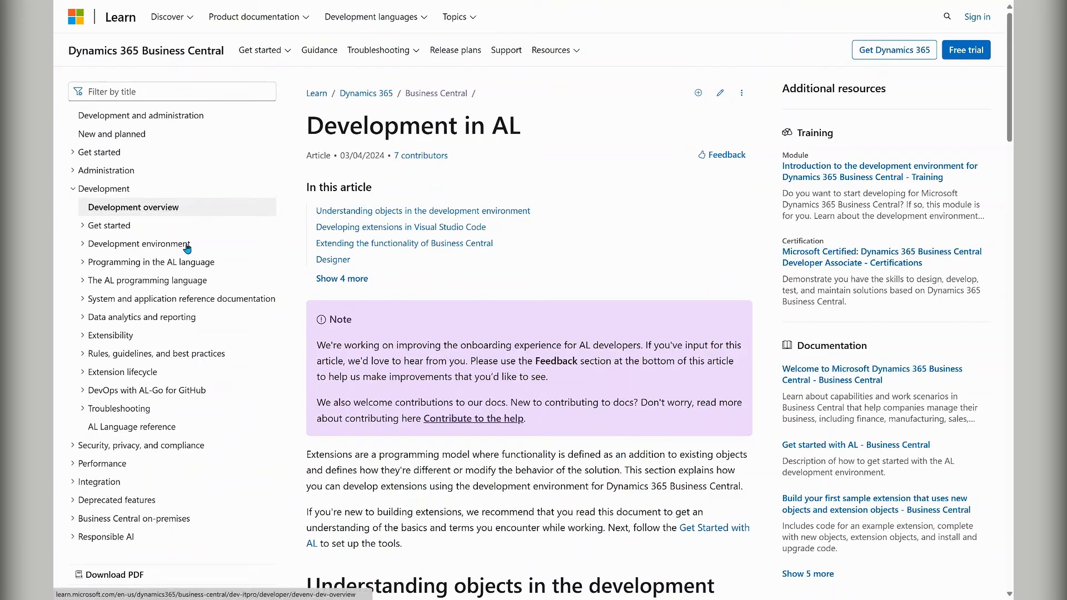
# Filter the Business Central documentation contents for "obso", open the Obsoleting reports article under Developing reports, and expand its full section list.
pyautogui.click(125, 264)
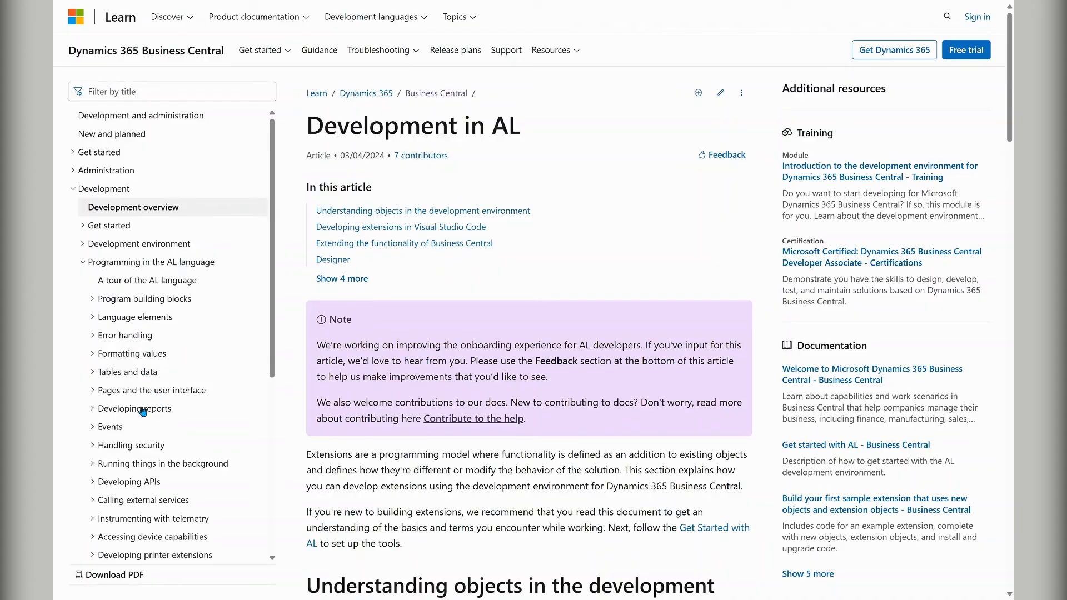
pyautogui.click(140, 410)
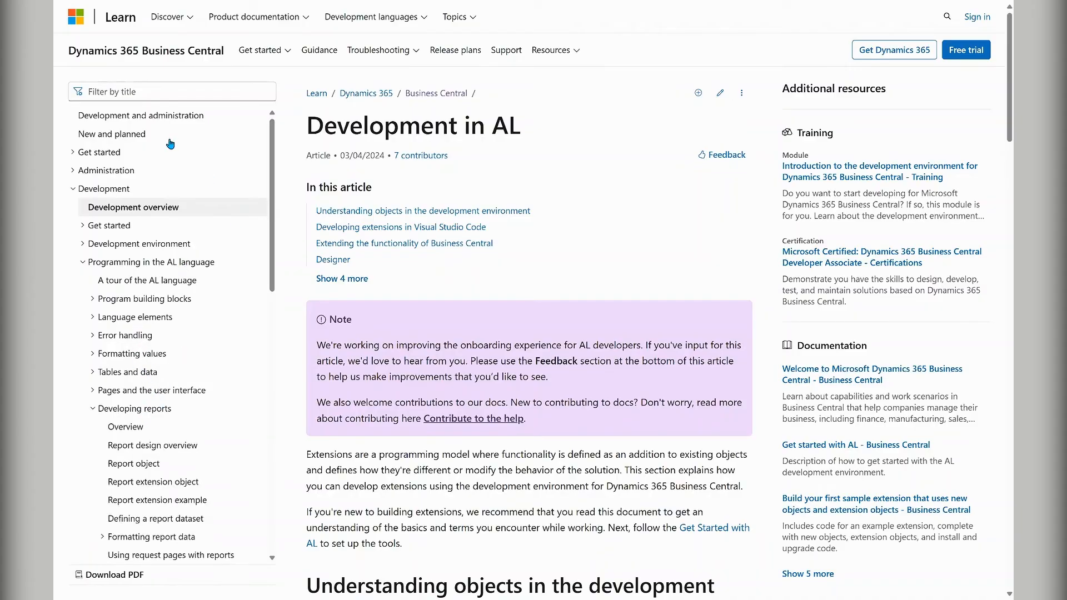
pyautogui.click(147, 89)
pyautogui.write('obso')
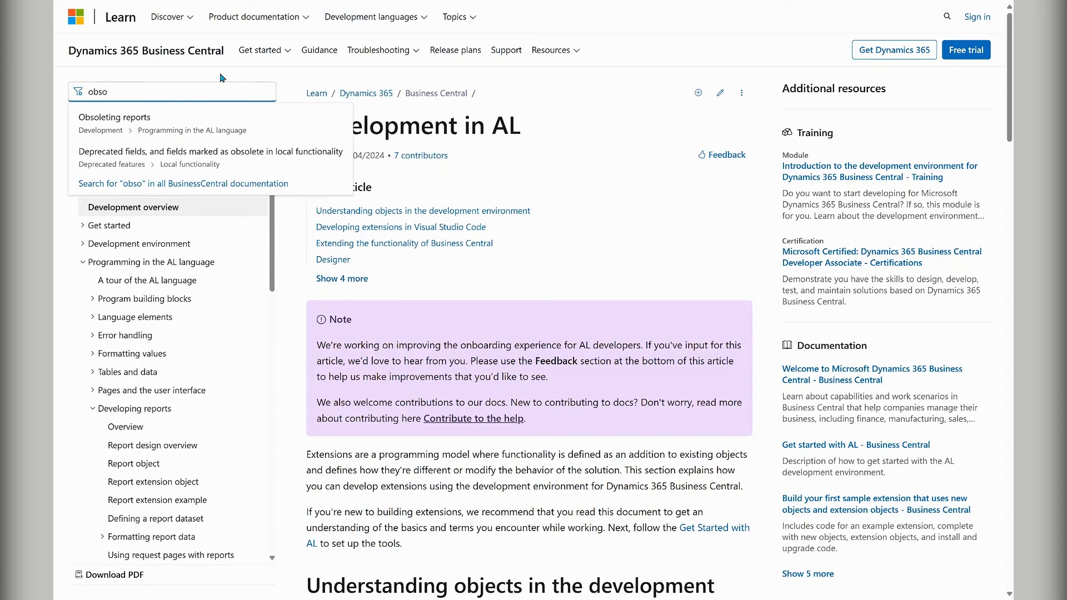
pyautogui.click(128, 128)
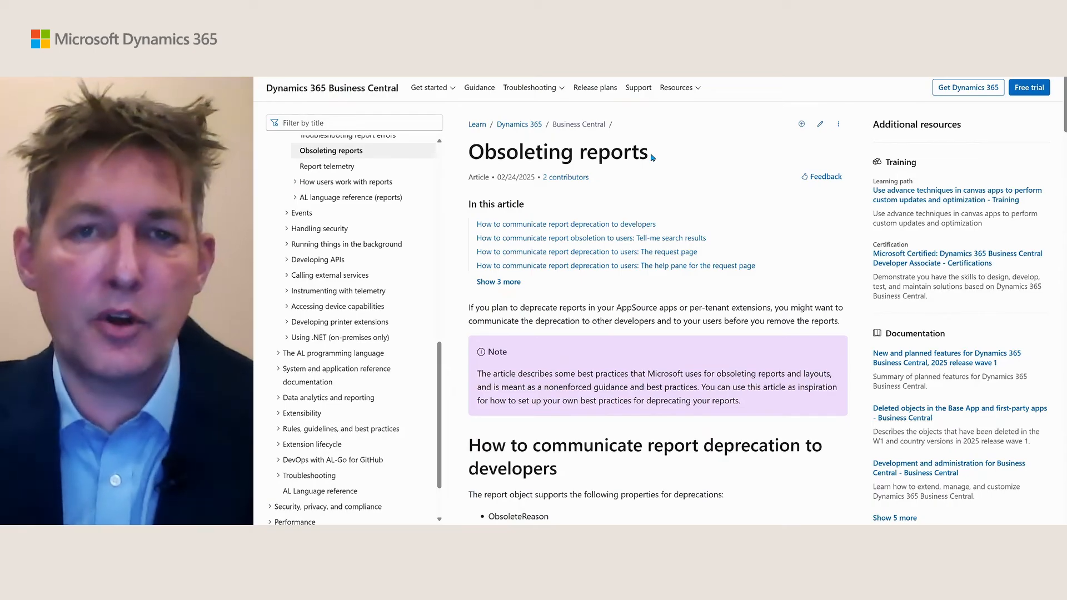
pyautogui.click(498, 282)
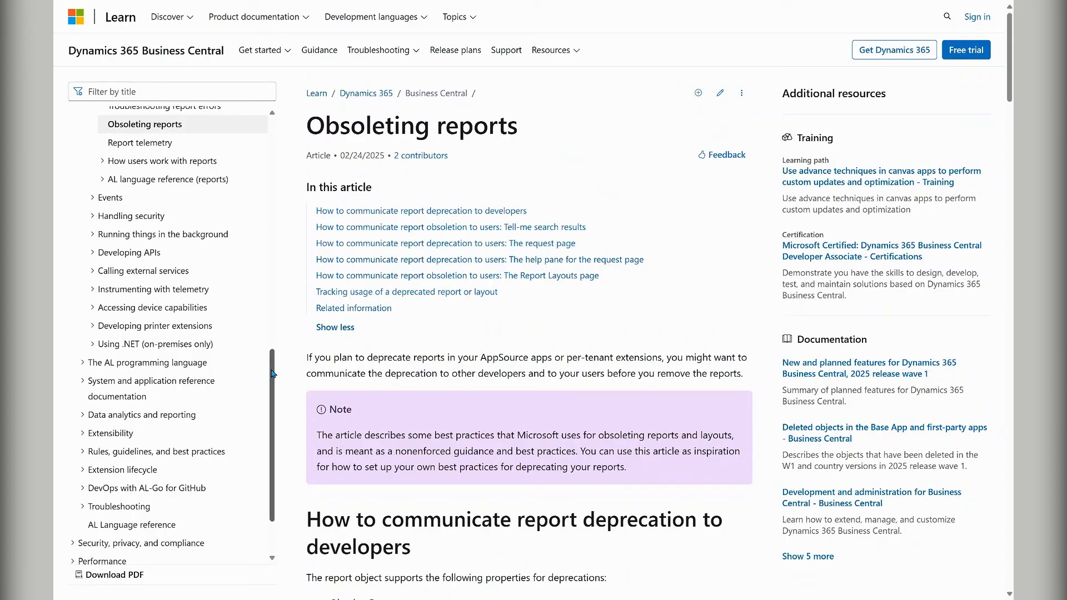
pyautogui.moveTo(274, 375); pyautogui.dragTo(279, 239)
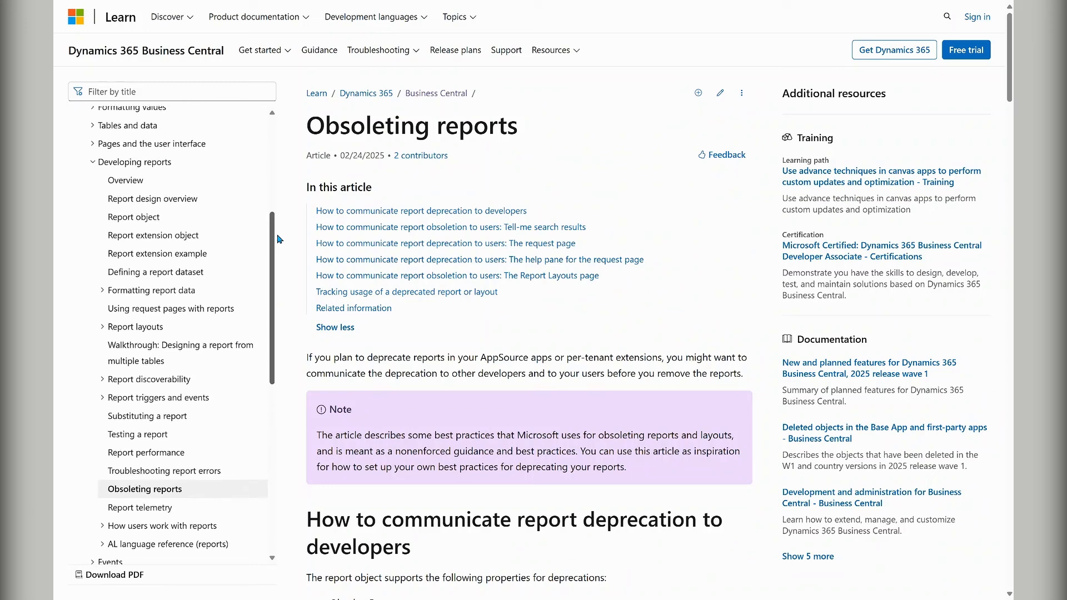